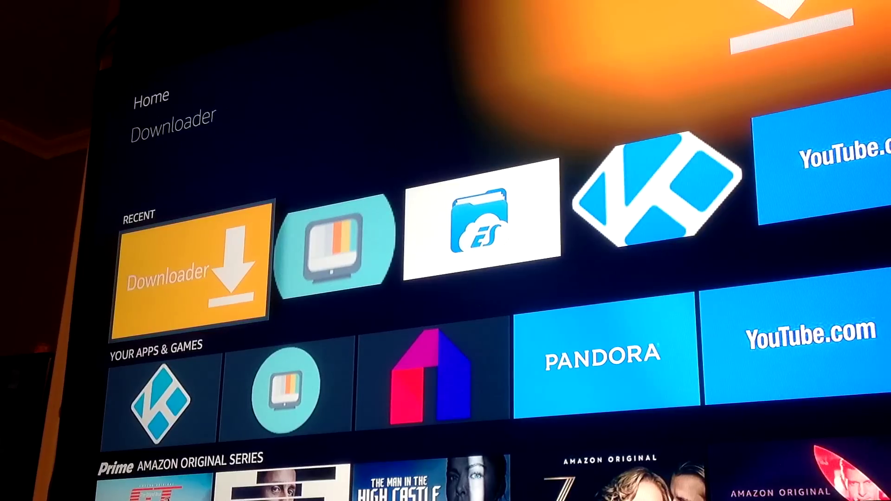
key("Return")
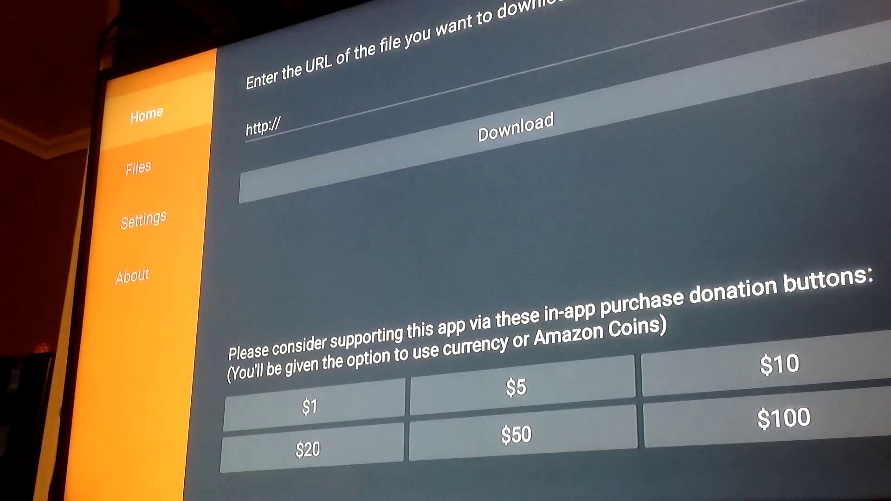
key("Return")
key("Down")
key("Left")
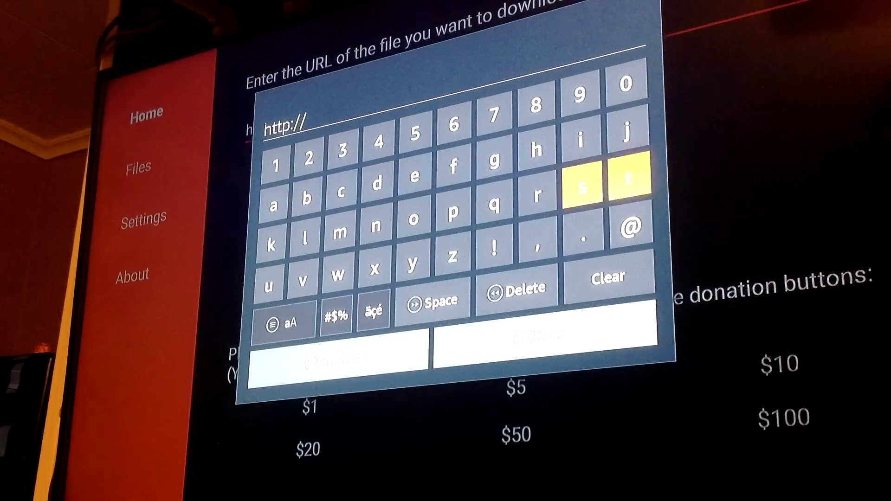
key("Return")
type("roypoint.com/browser")
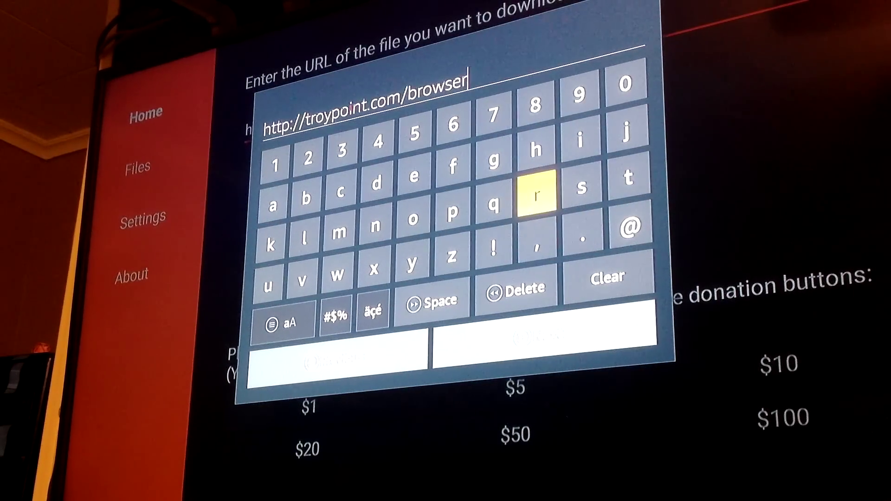
key("Down")
key("Down")
key("Down")
key("Return")
key("Return")
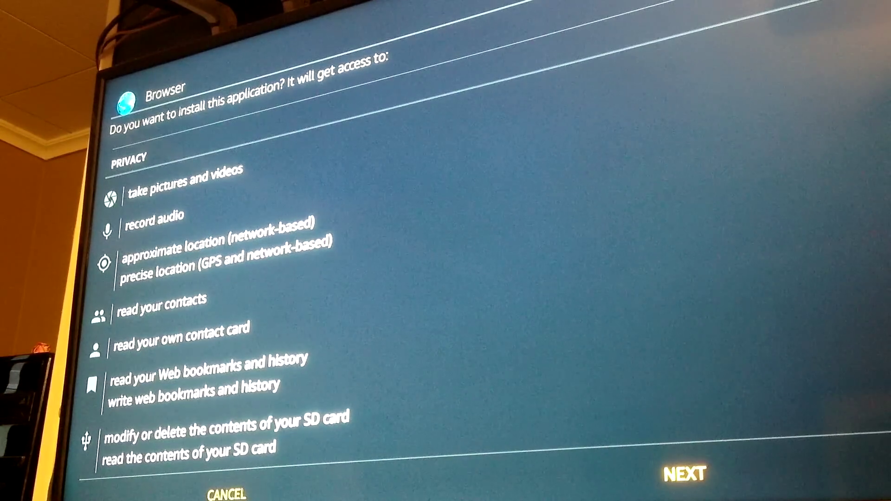
- Install the Browser app past its permissions list, open it to Google, and return Home
key("Return")
key("Return")
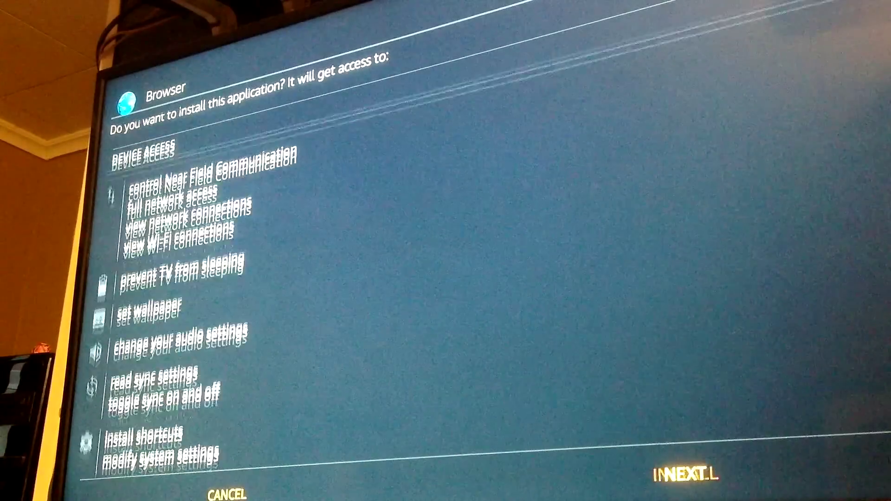
key("Return")
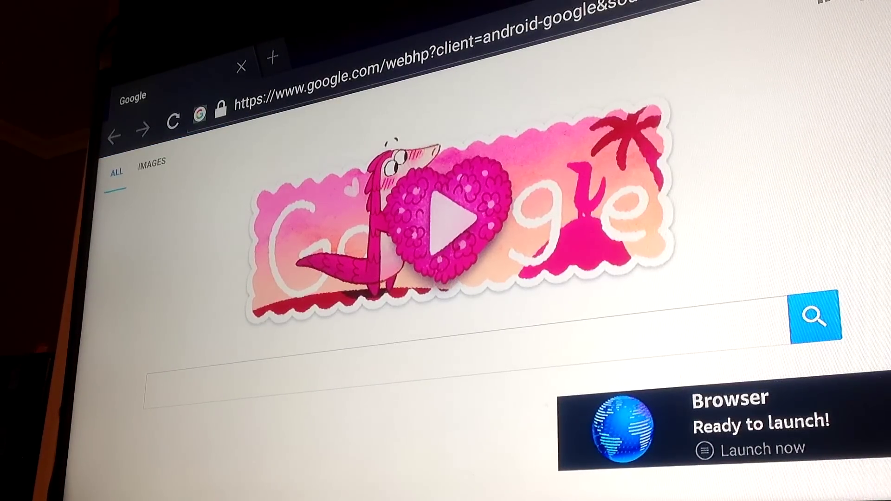
key("Home")
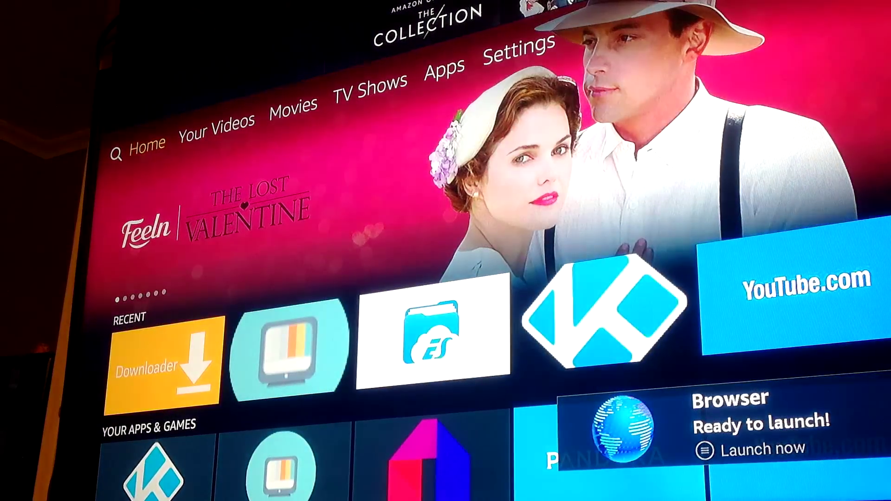
- Open See All in the Your Apps & Games row and locate the new Browser tile
key("Down")
key("Right")
key("Right")
key("Right")
key("Right")
key("Right")
key("Right")
key("Right")
key("Right")
key("Right")
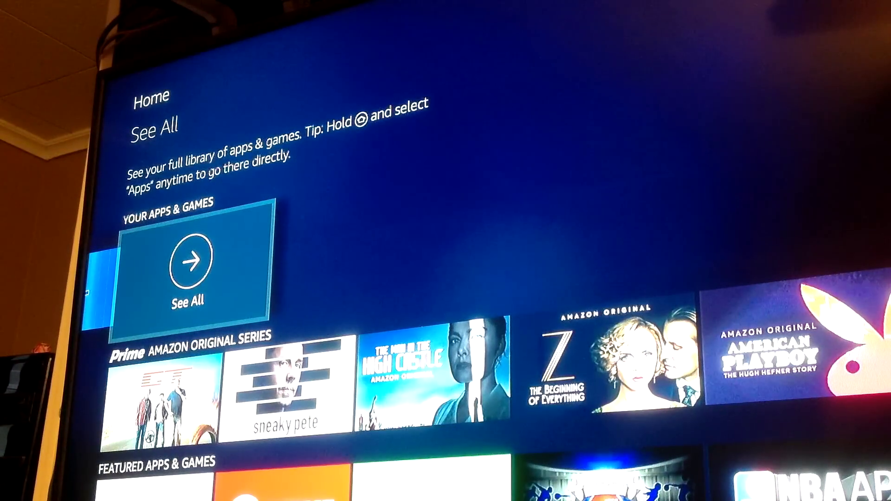
key("Return")
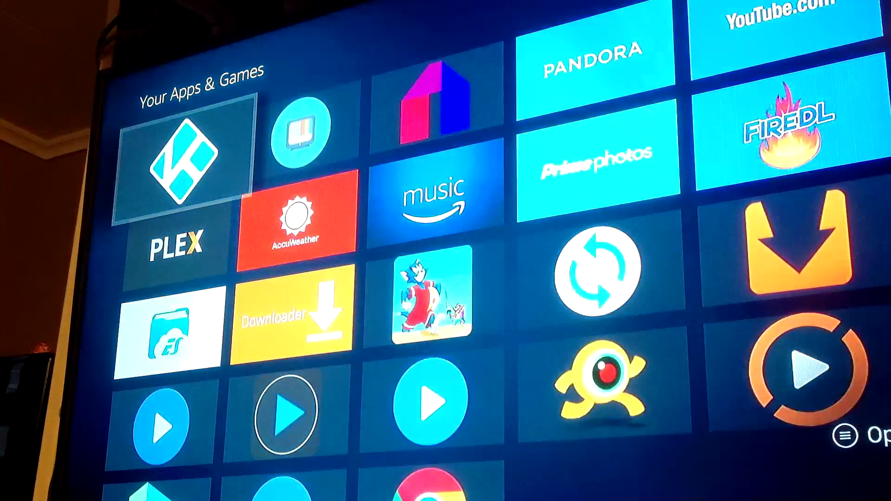
key("Down")
key("Down")
key("Down")
key("Down")
key("Right")
key("Right")
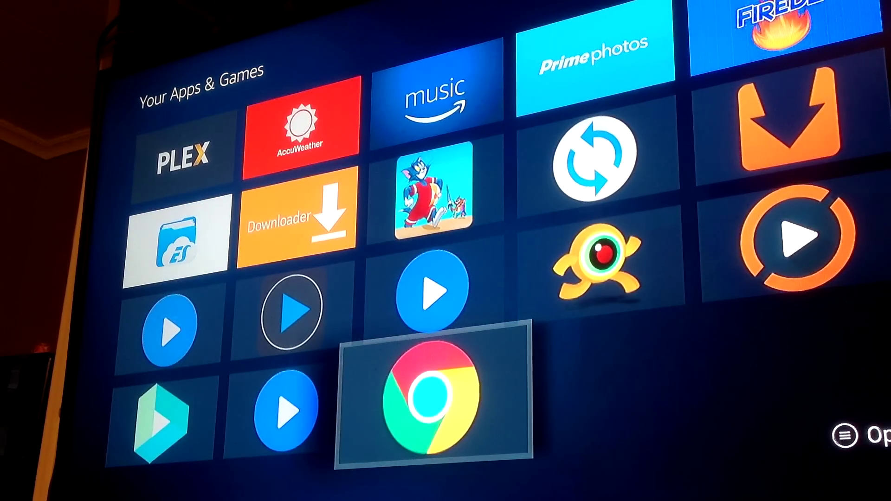
key("Up")
key("Up")
key("Up")
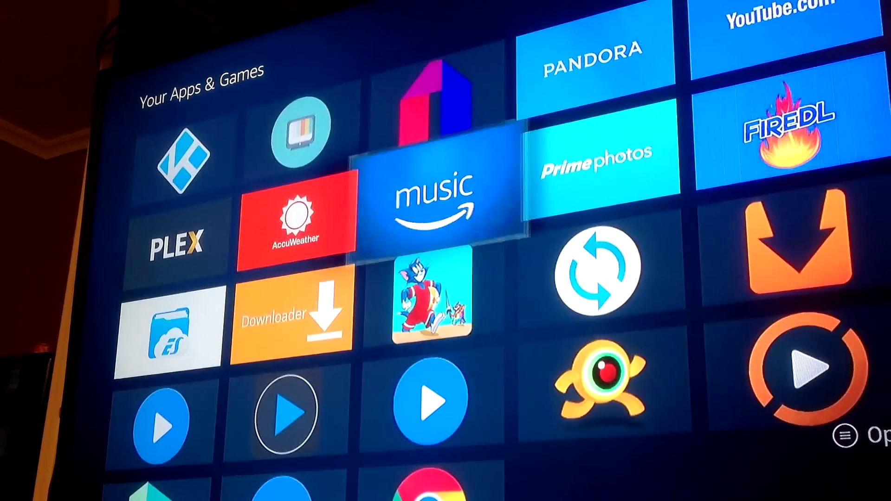
key("Up")
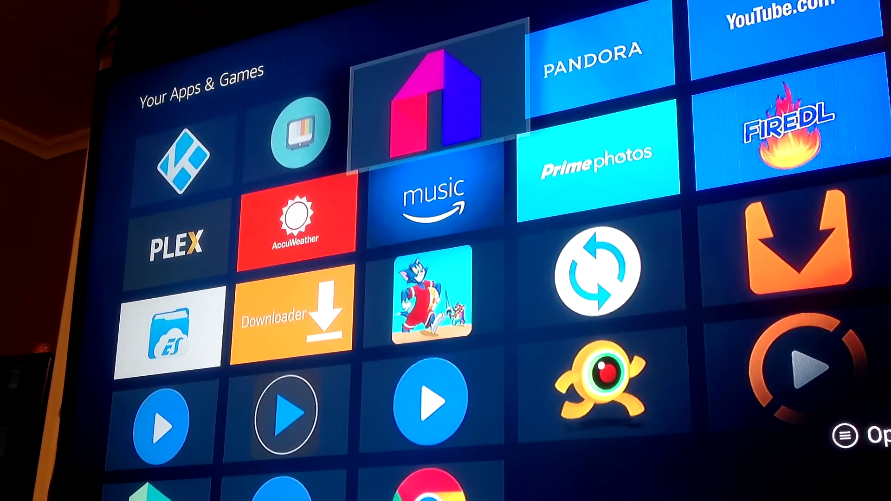
key("Down")
key("Down")
key("Down")
key("Down")
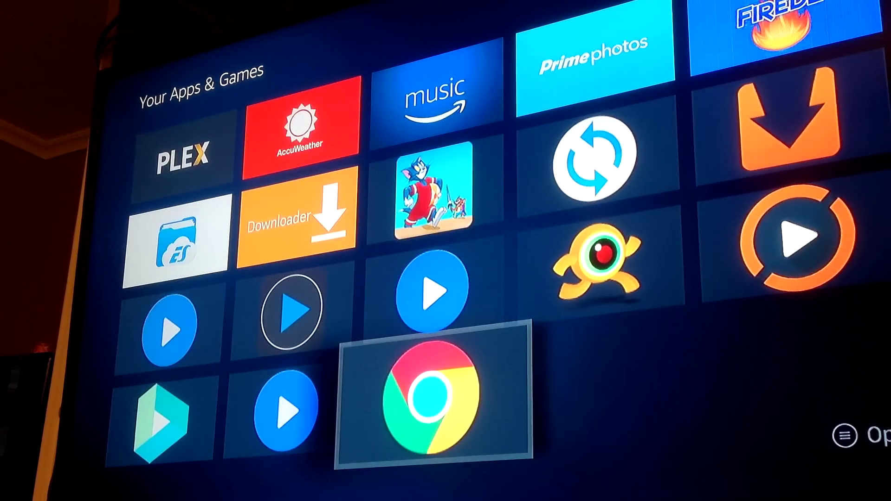
- Use the tile's Menu Move option to place Browser in the top row's fourth column
key("Menu")
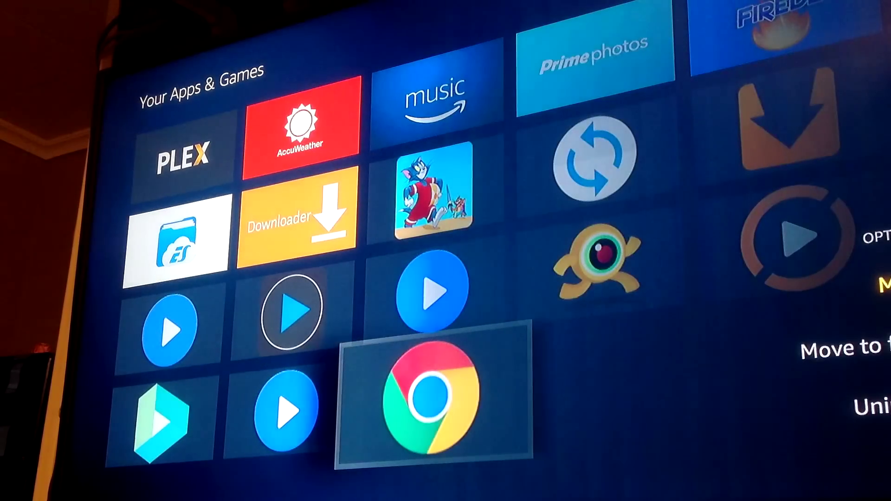
key("Return")
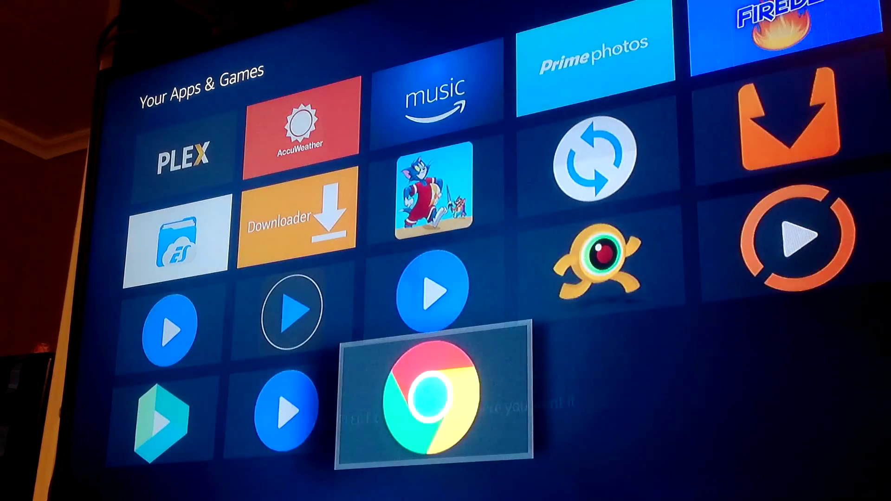
key("Up")
key("Up")
key("Up")
key("Right")
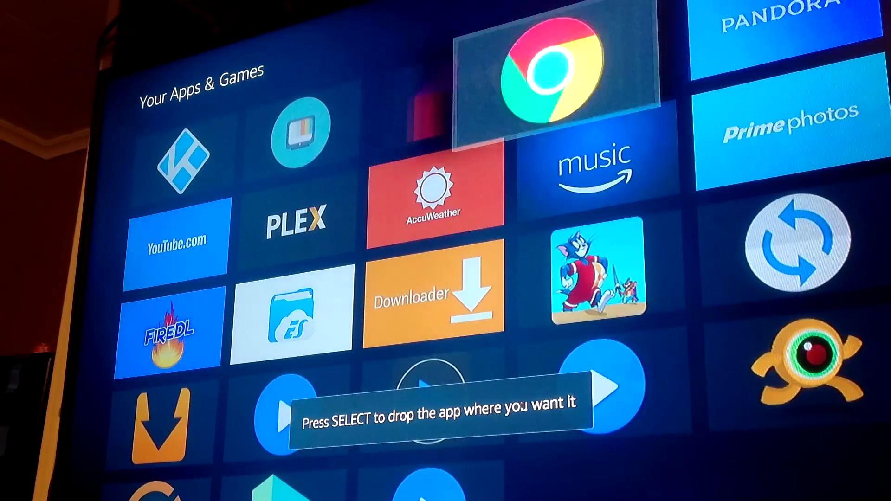
key("Return")
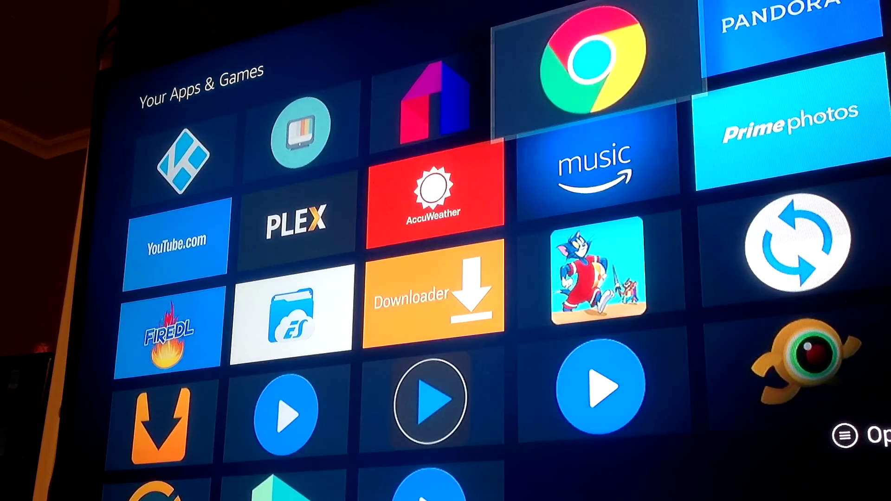